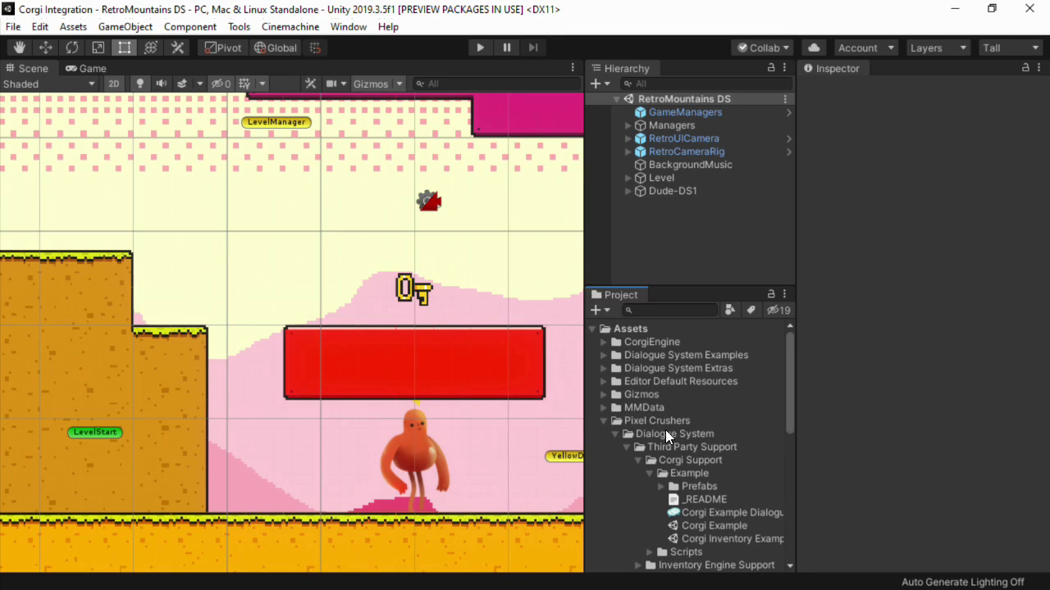
Step: Scroll the Dialogue System Prefabs folder down to the Dialogue Manager prefab
scroll(665, 429, down, 4)
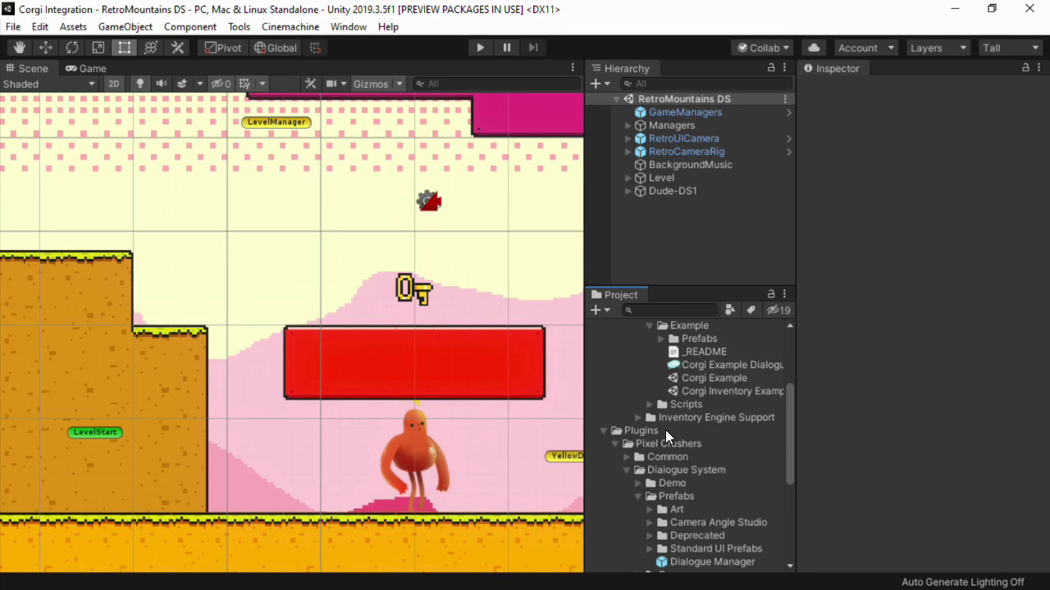
Step: Place a Dialogue Manager prefab instance in the RetroMountains DS scene and collapse its Inspector foldouts
click(696, 562)
drag(710, 561, 665, 232)
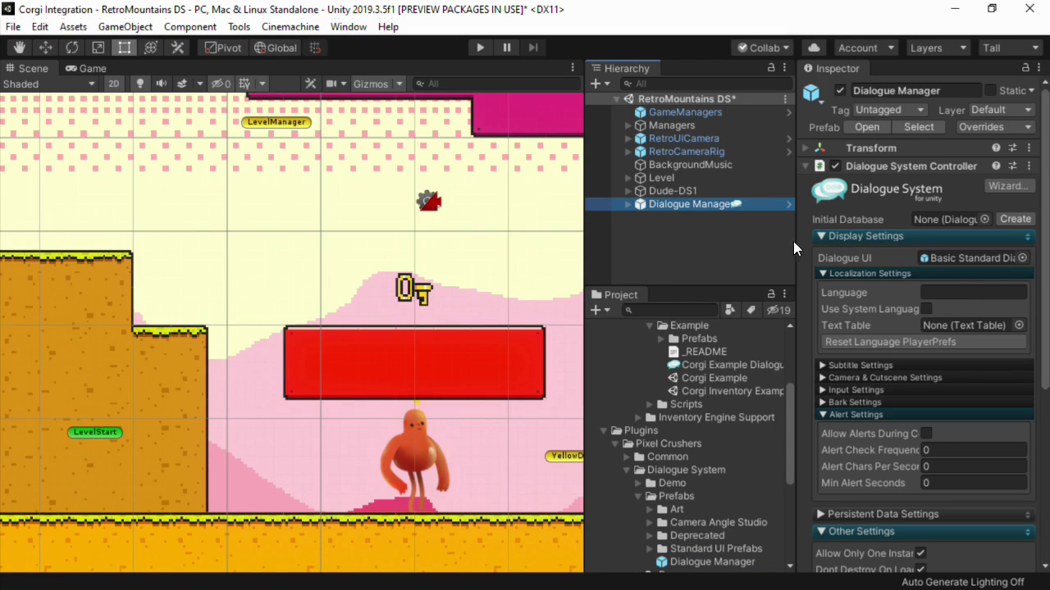
click(882, 236)
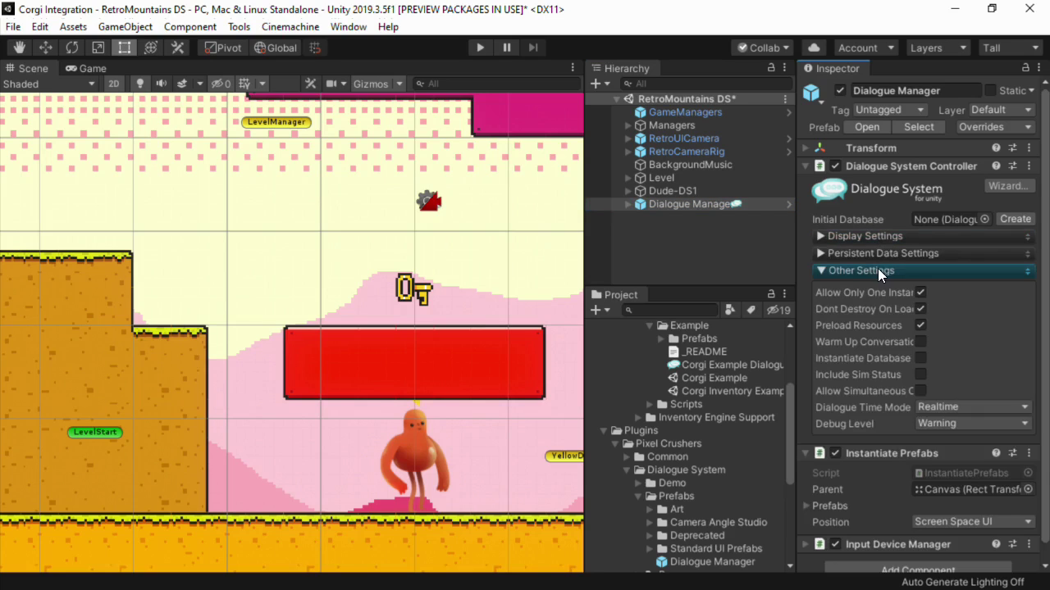
click(876, 271)
click(873, 294)
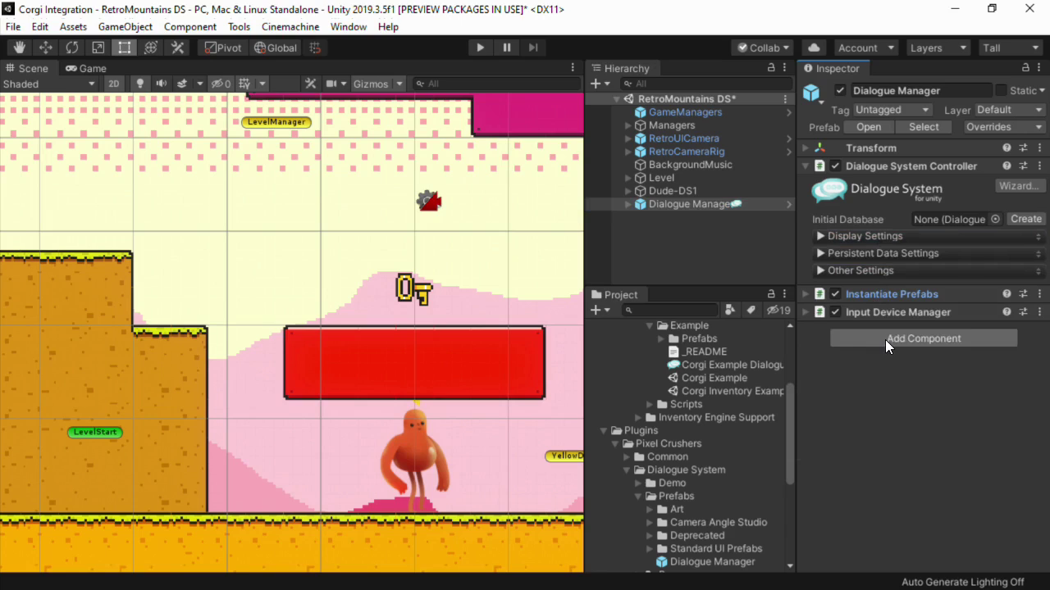
Step: Add a Dialogue System Corgi Event Listener to the Dialogue Manager with Handle MM Save Load unchecked
click(885, 339)
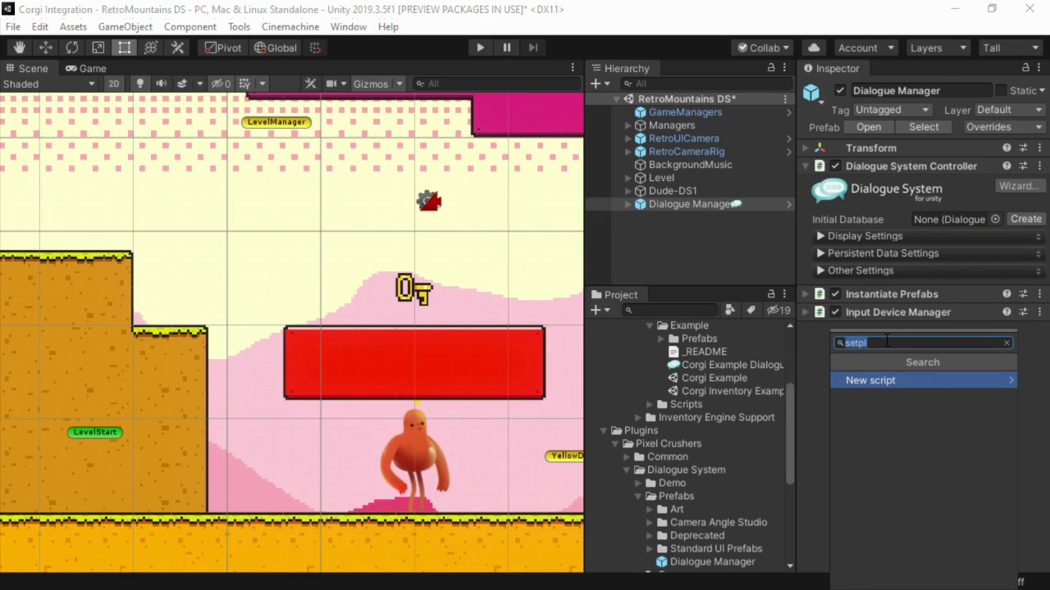
text(corgi)
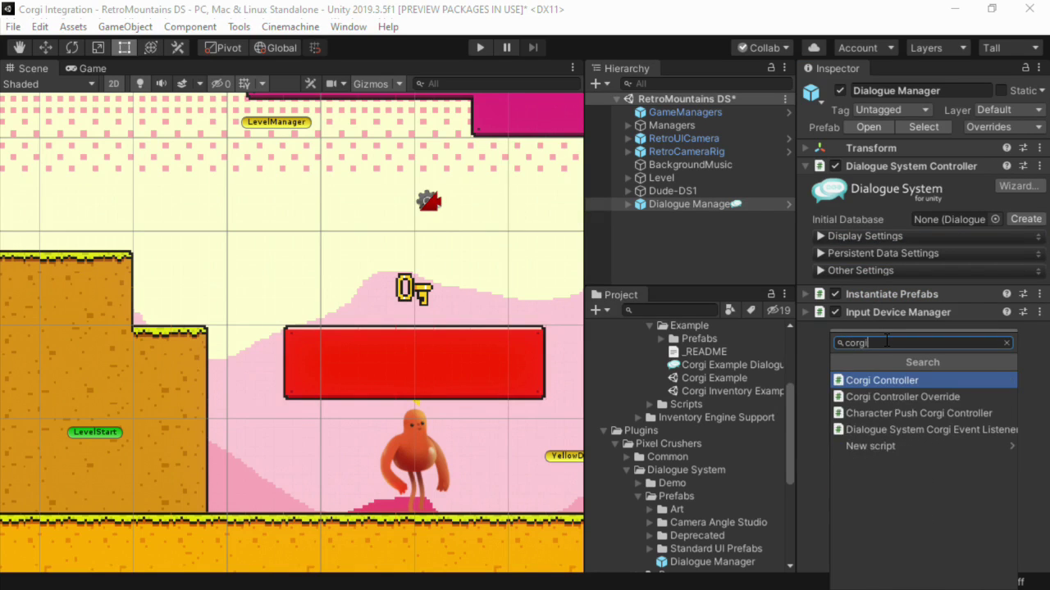
key(Down)
key(Down)
key(Down)
key(Return)
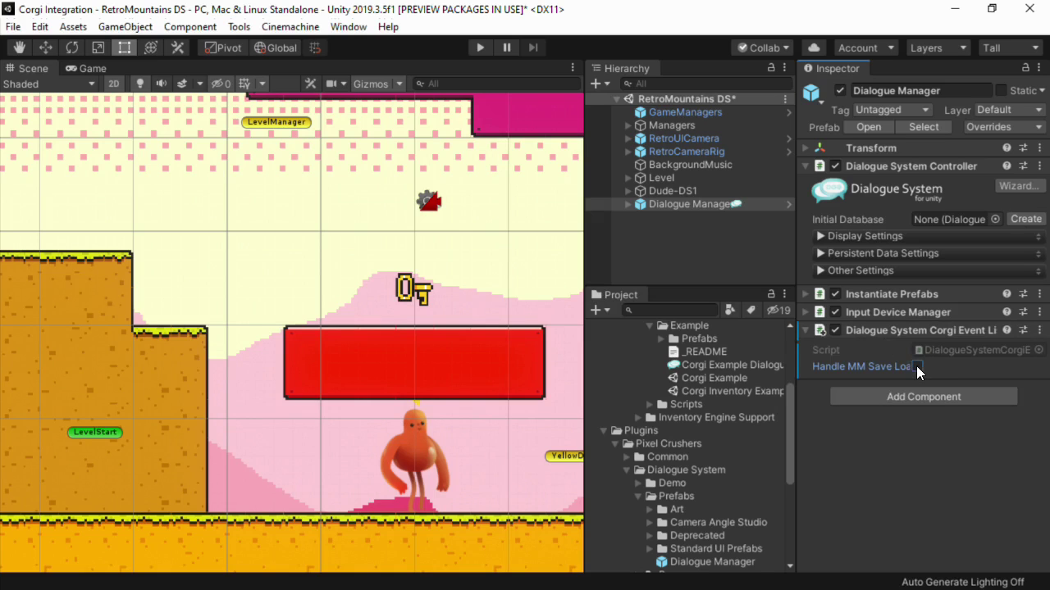
drag(795, 379, 735, 379)
click(868, 368)
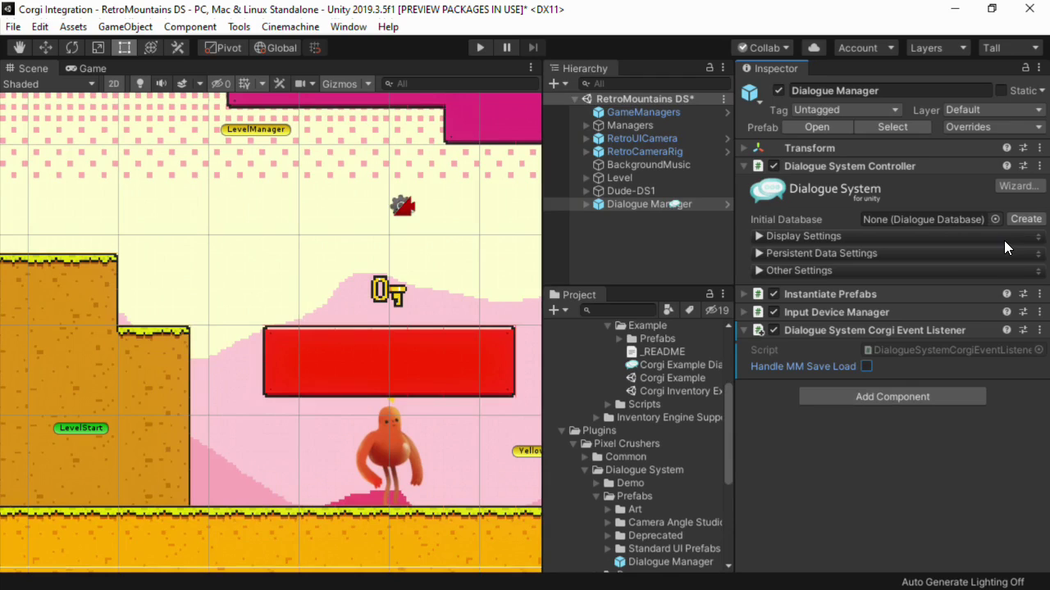
Step: Assign the Corgi Example Dialogue Database as the Dialogue Manager's Initial Database
click(657, 365)
drag(657, 364, 916, 219)
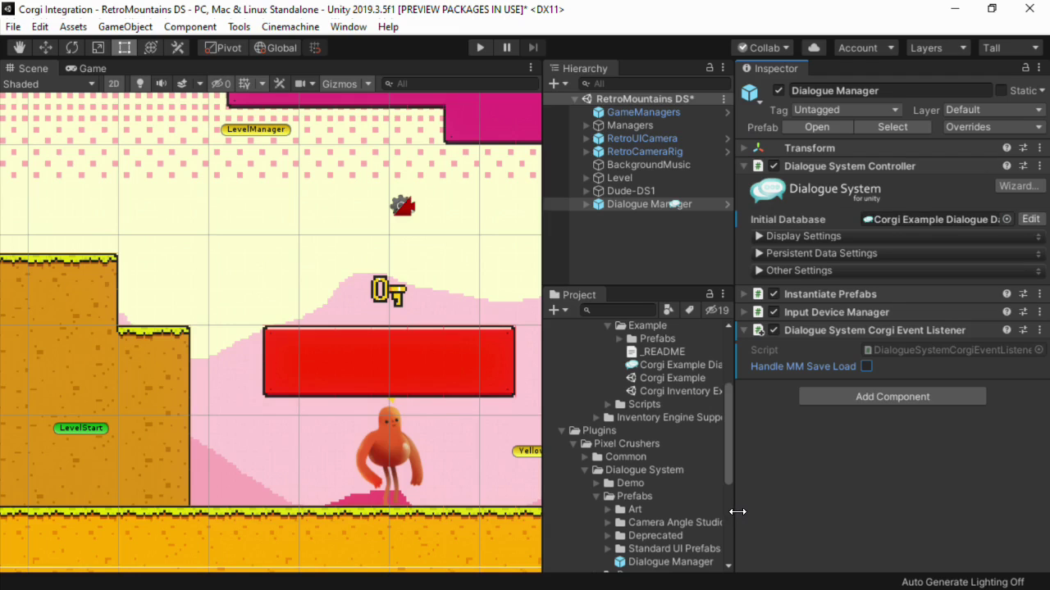
Step: Parent a ConversationZone prefab from Example > Prefabs under Dude-DS1 in the Hierarchy
click(587, 202)
click(585, 191)
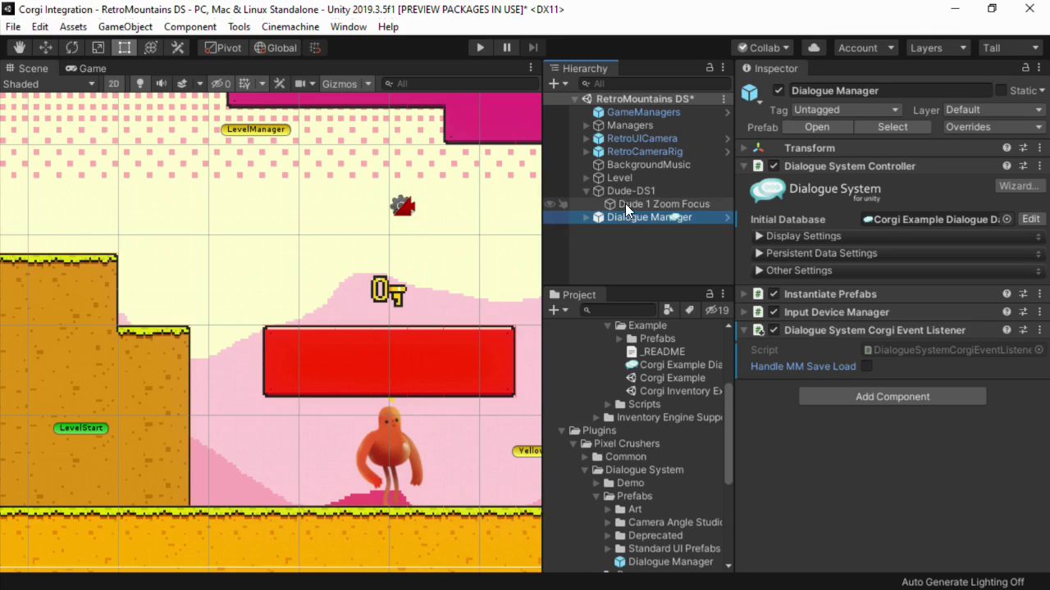
click(620, 340)
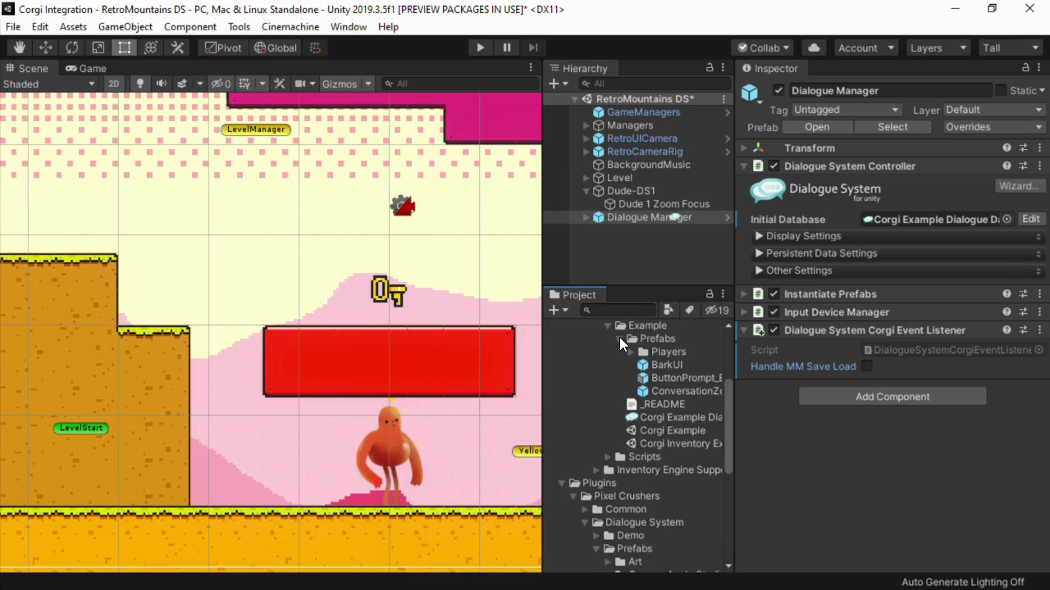
drag(685, 391, 639, 195)
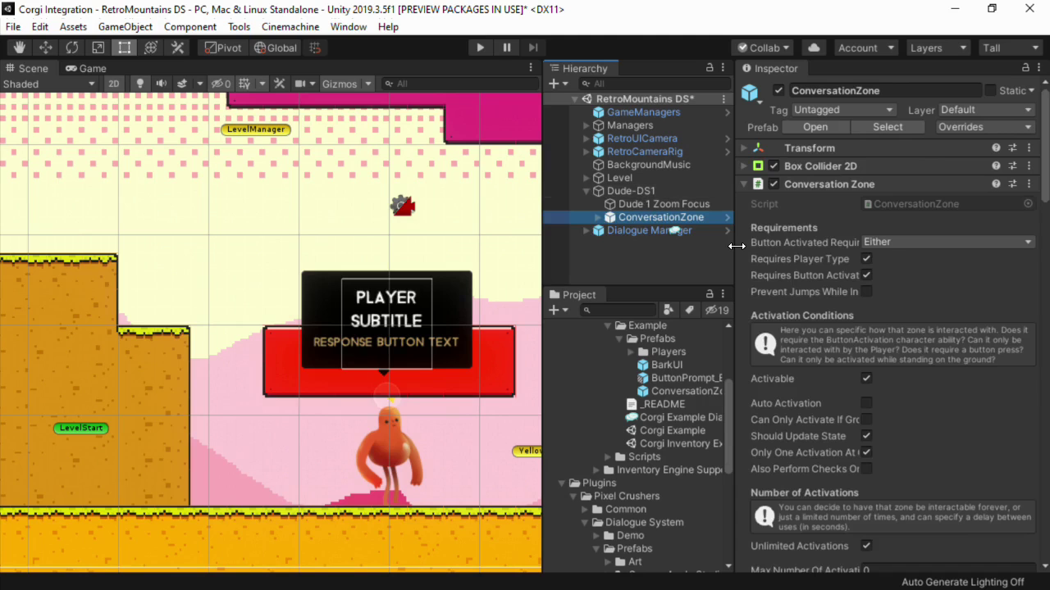
scroll(1048, 156, down, 10)
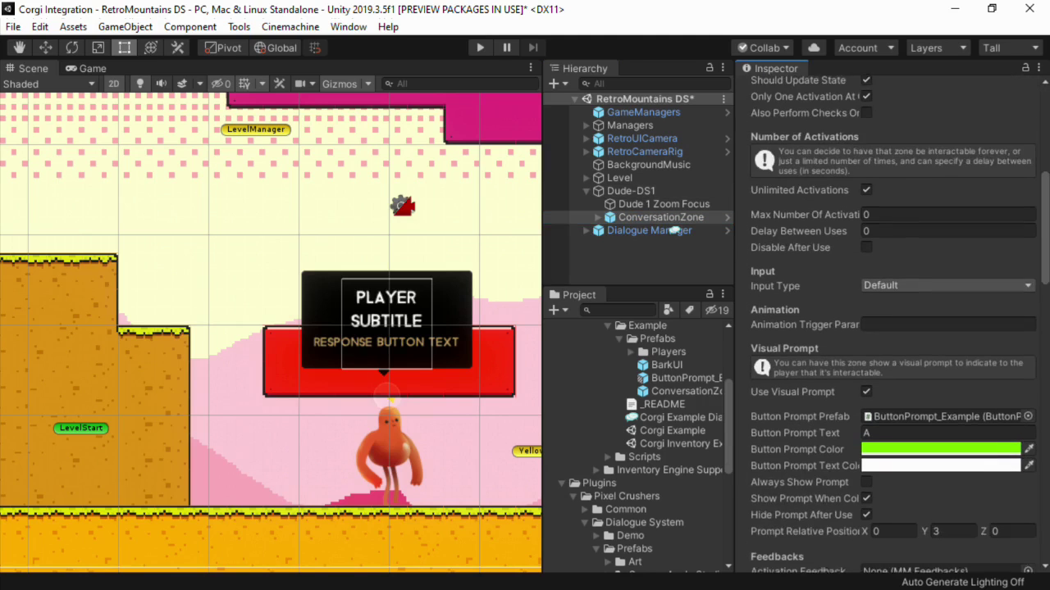
scroll(1048, 156, down, 3)
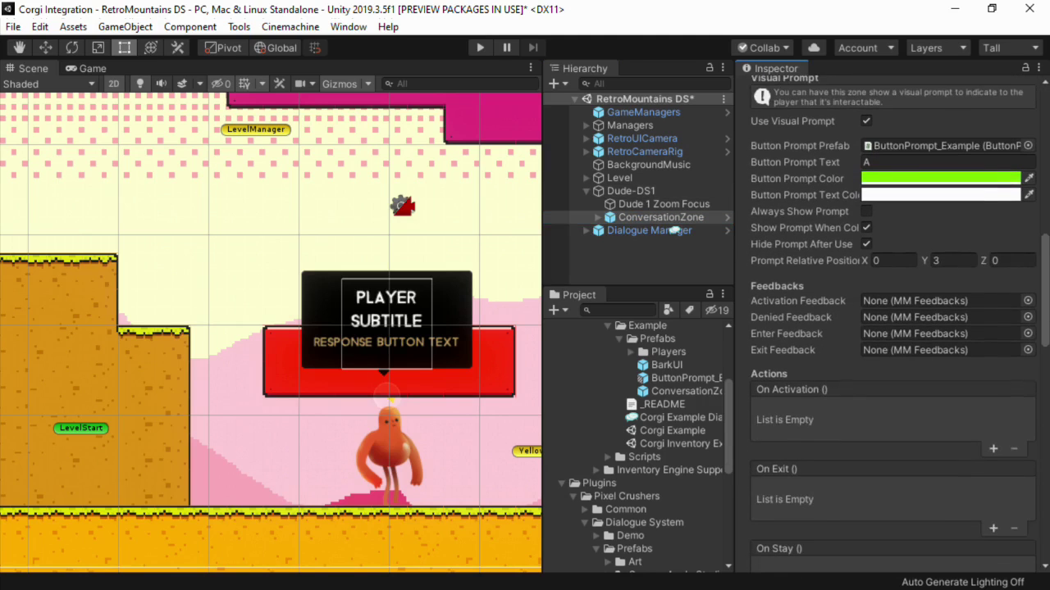
scroll(1048, 156, down, 8)
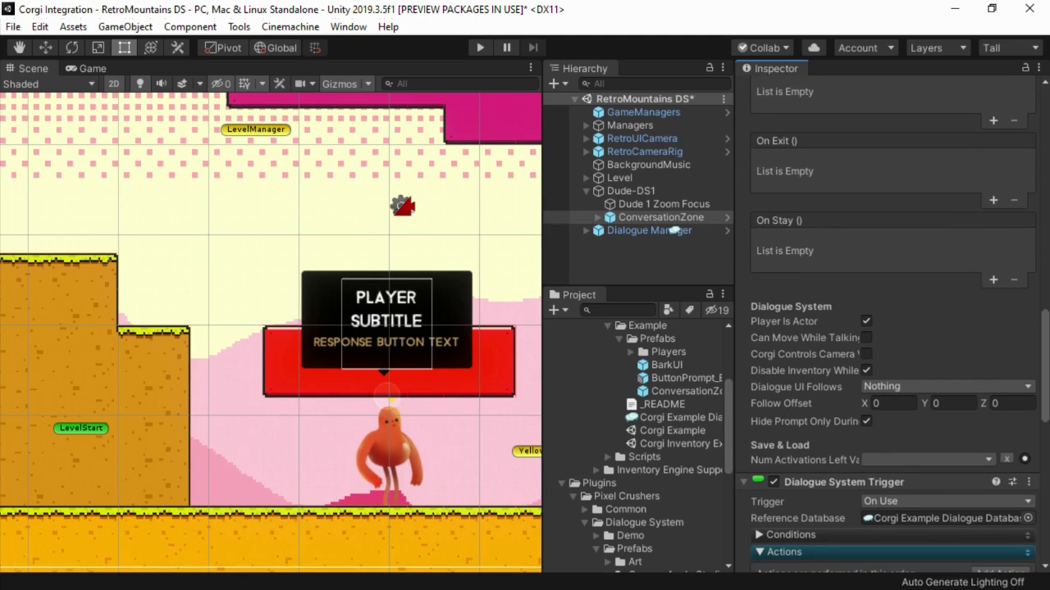
scroll(892, 328, down, 7)
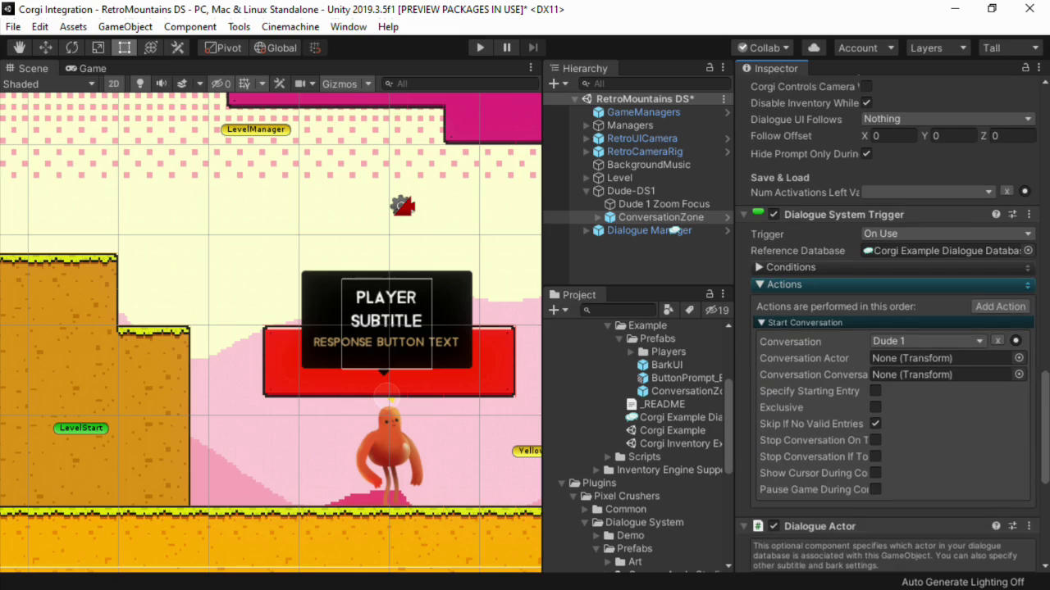
click(884, 342)
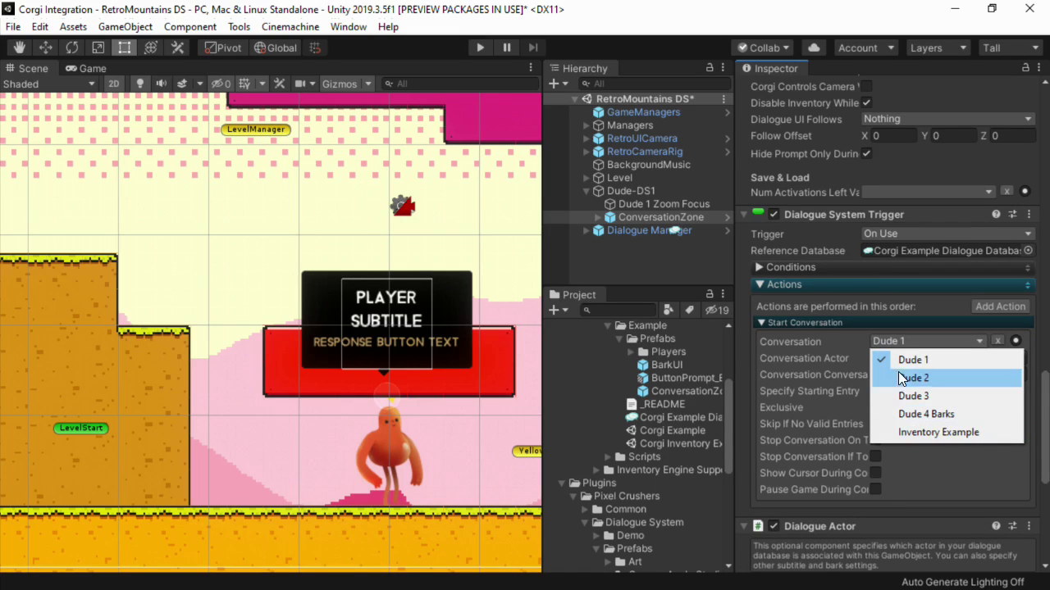
click(897, 359)
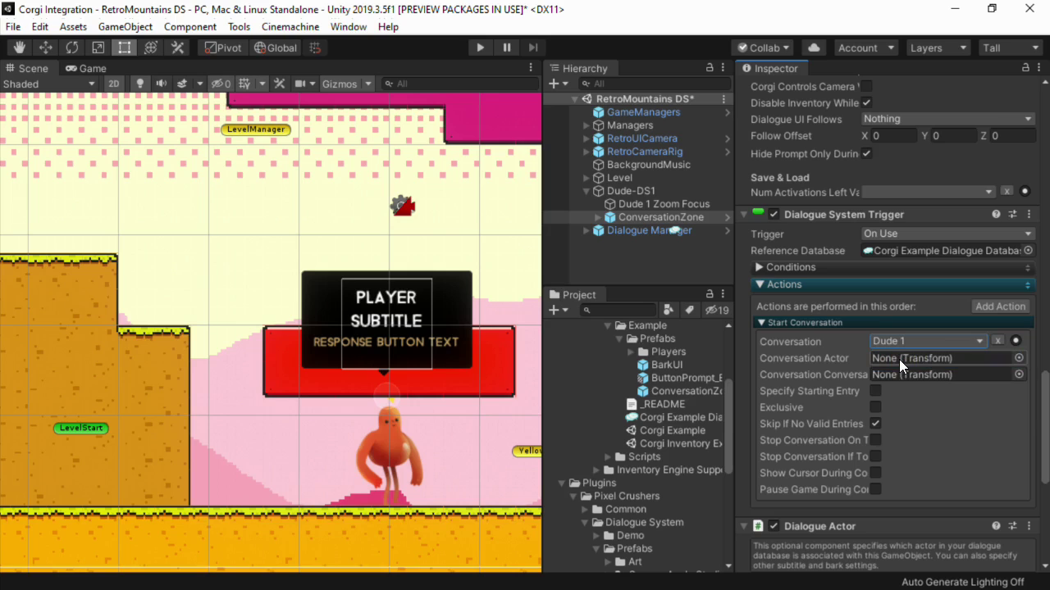
drag(1043, 386, 1046, 424)
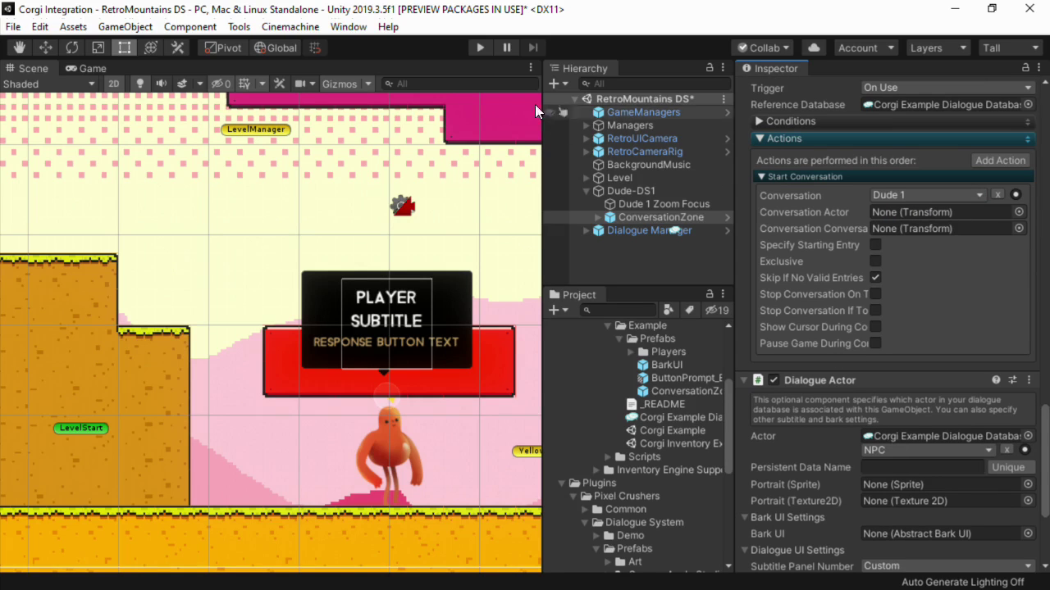
Step: Find the LevelManager's playable character, RetroCorgi, and show its ability components in the Inspector
click(586, 126)
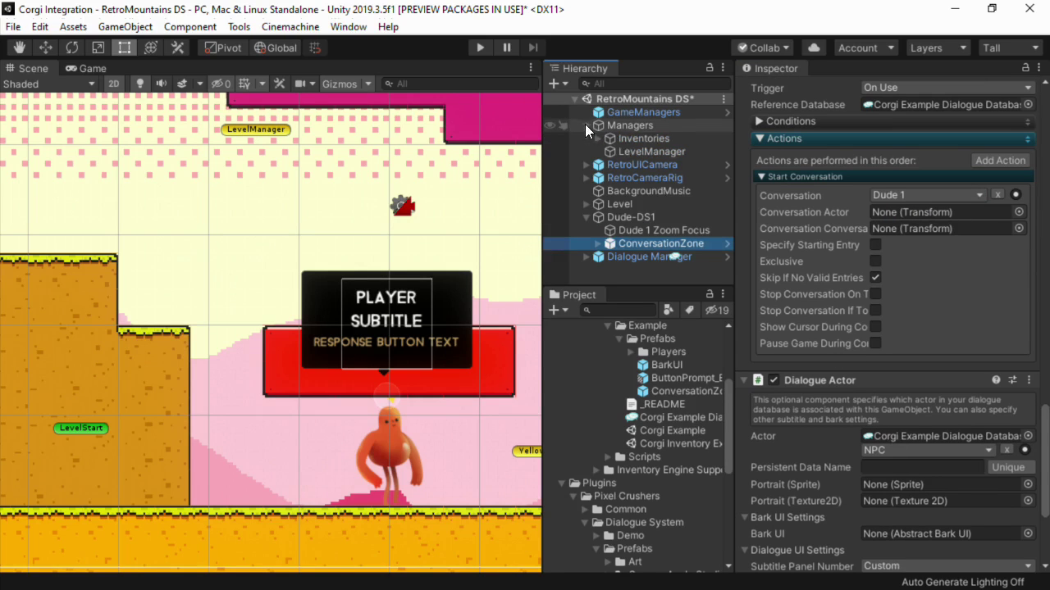
click(636, 154)
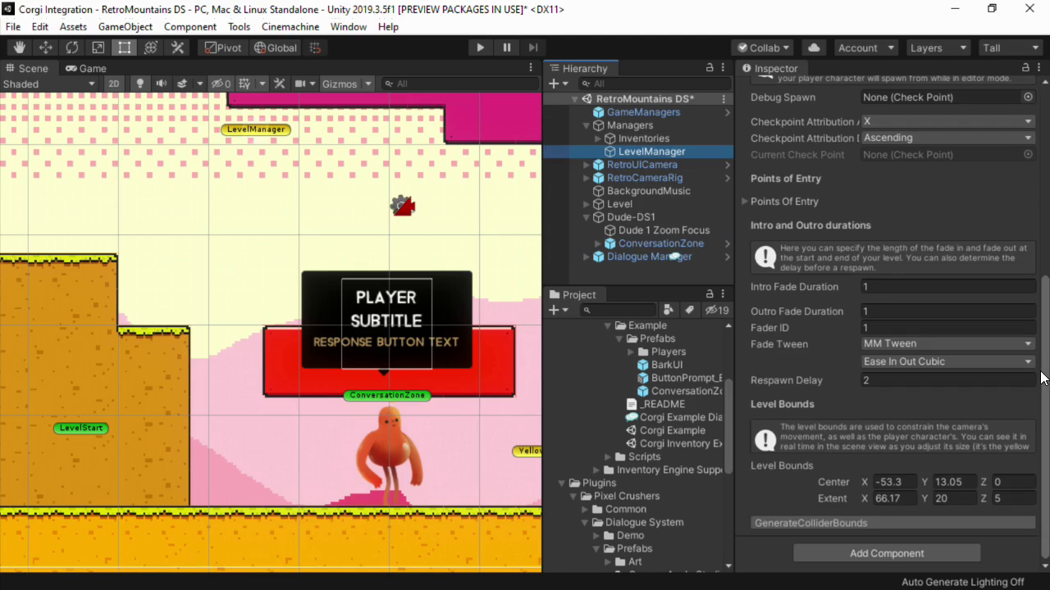
scroll(1039, 315, up, 3)
scroll(1039, 315, up, 10)
click(900, 282)
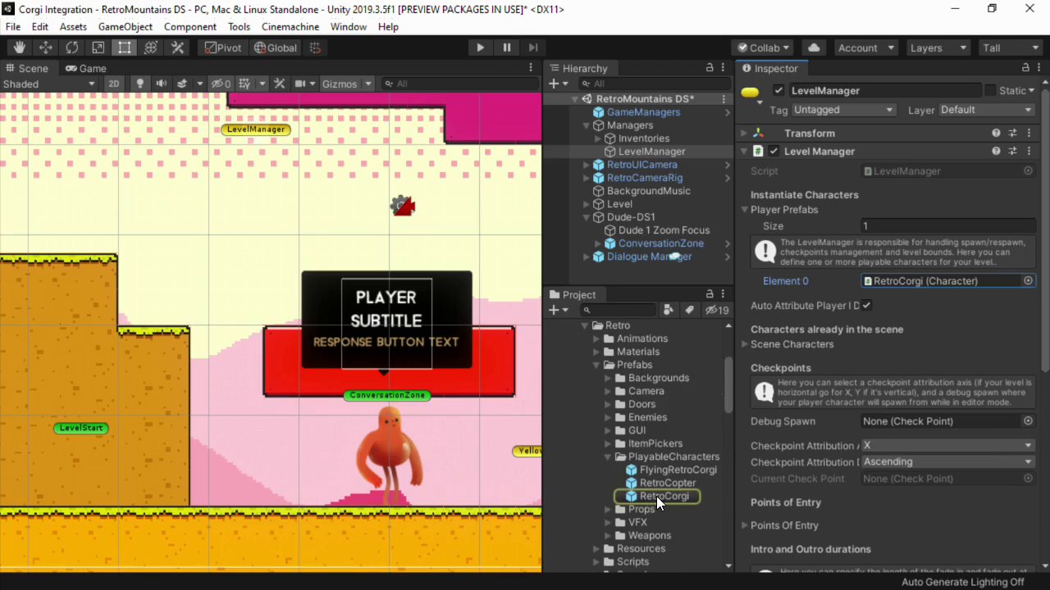
click(657, 497)
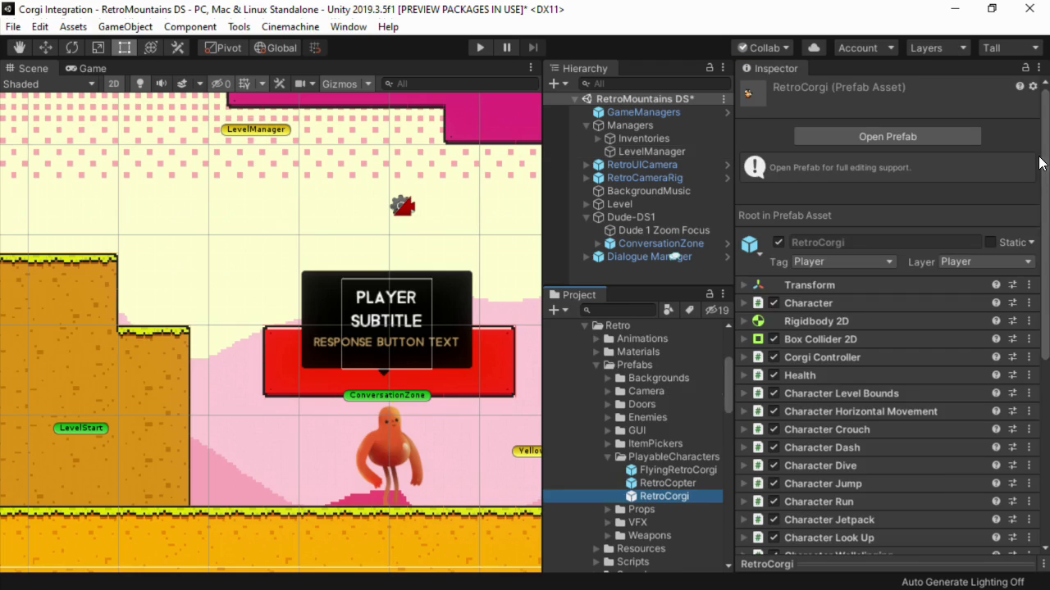
drag(1045, 164, 1047, 379)
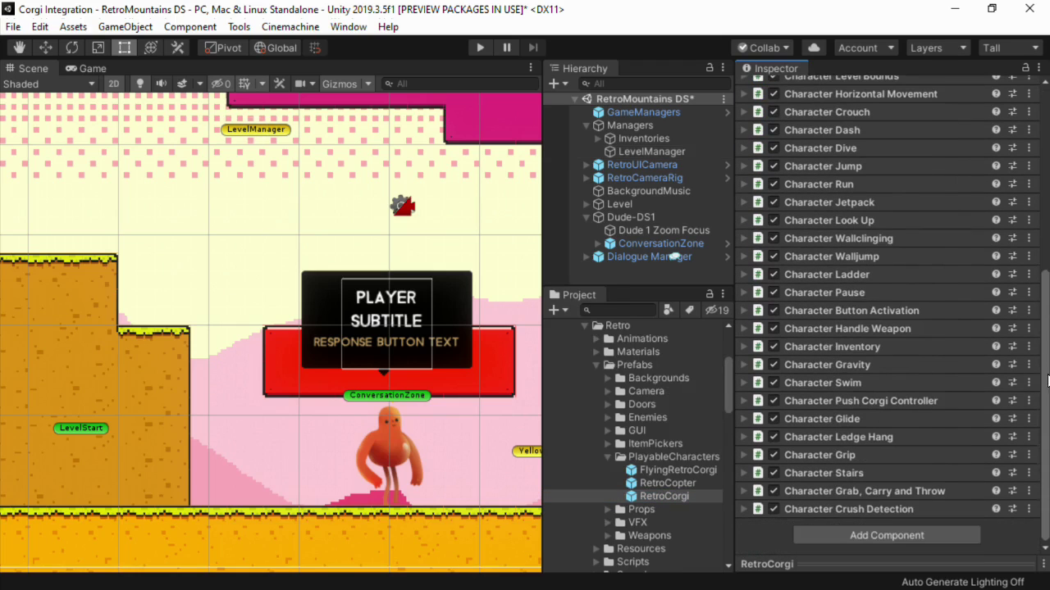
click(1030, 508)
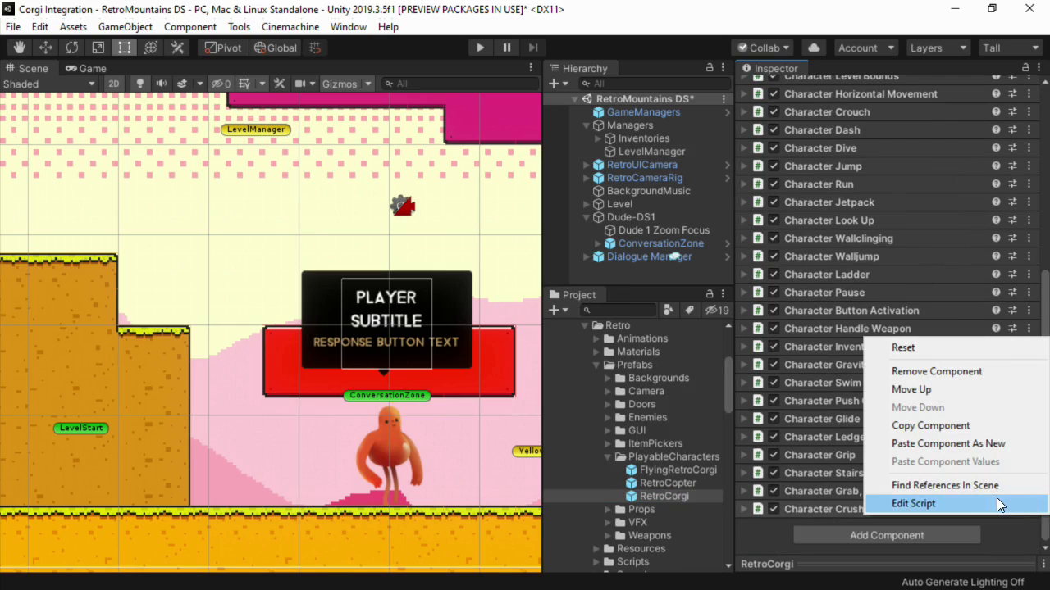
click(958, 447)
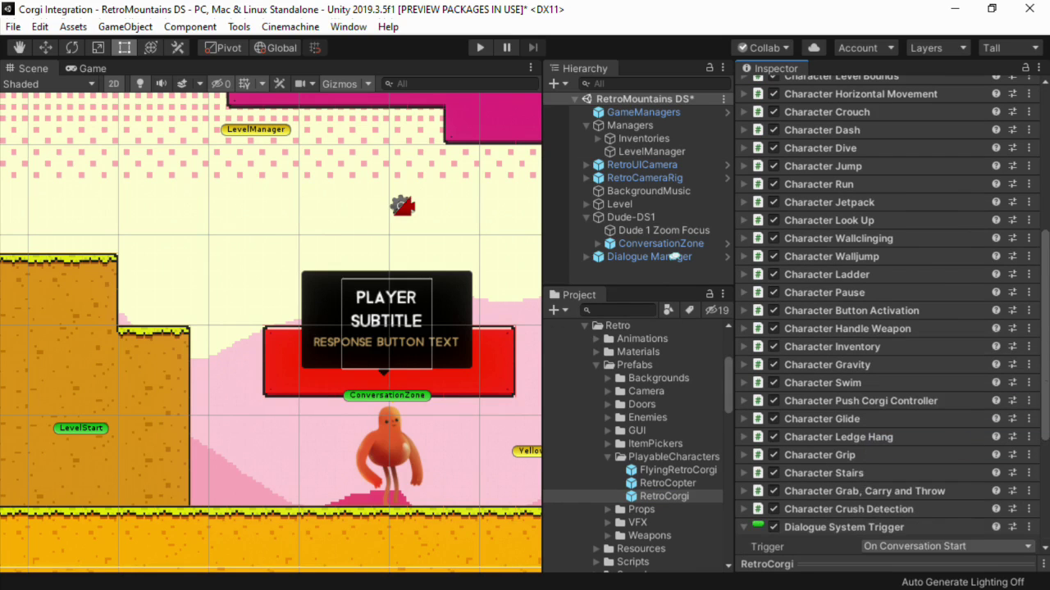
scroll(1044, 353, down, 5)
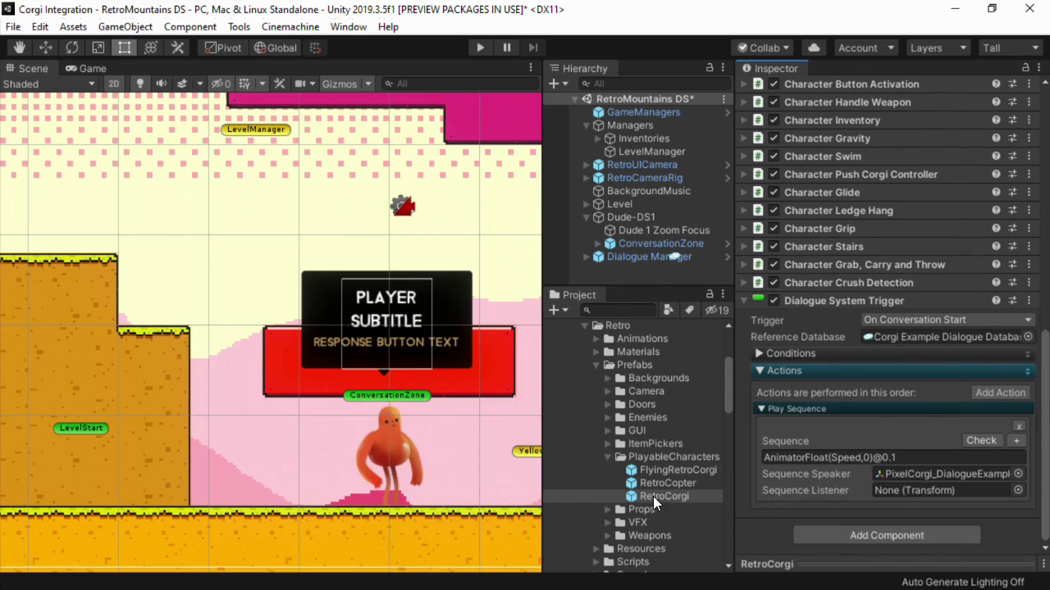
drag(660, 497, 943, 474)
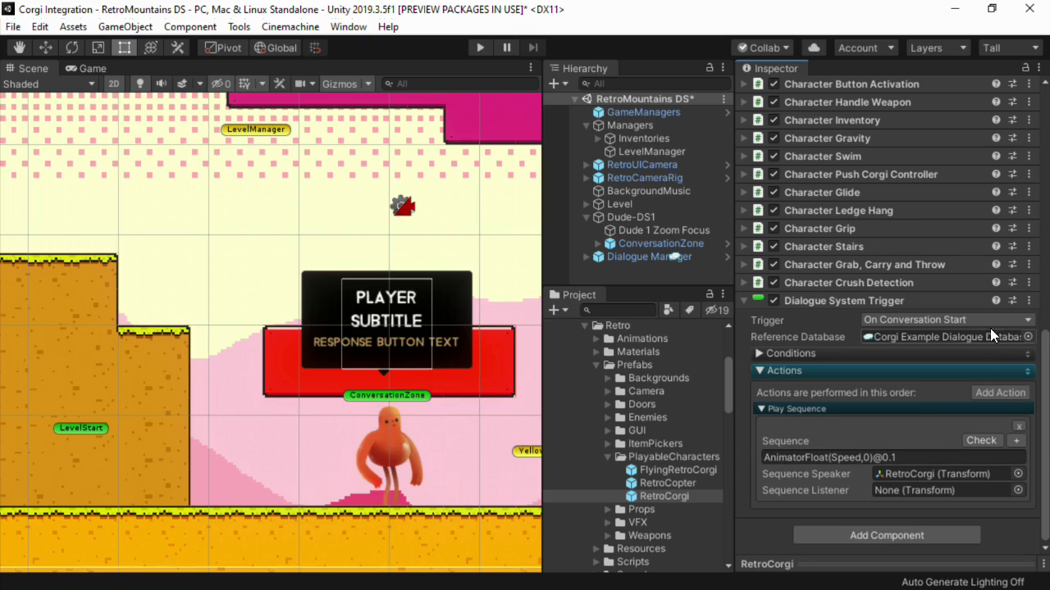
click(1028, 301)
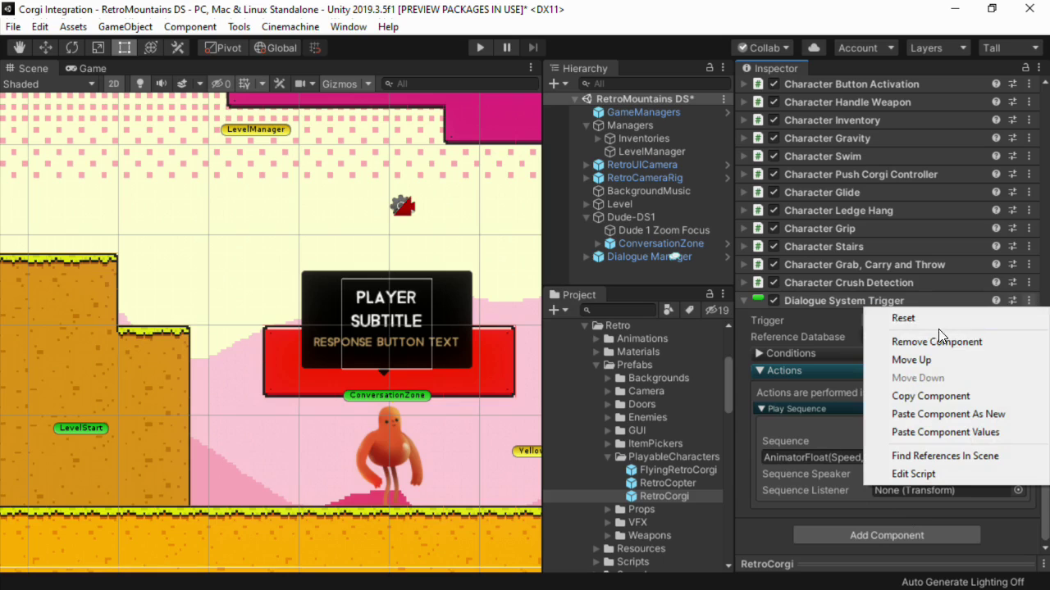
click(930, 345)
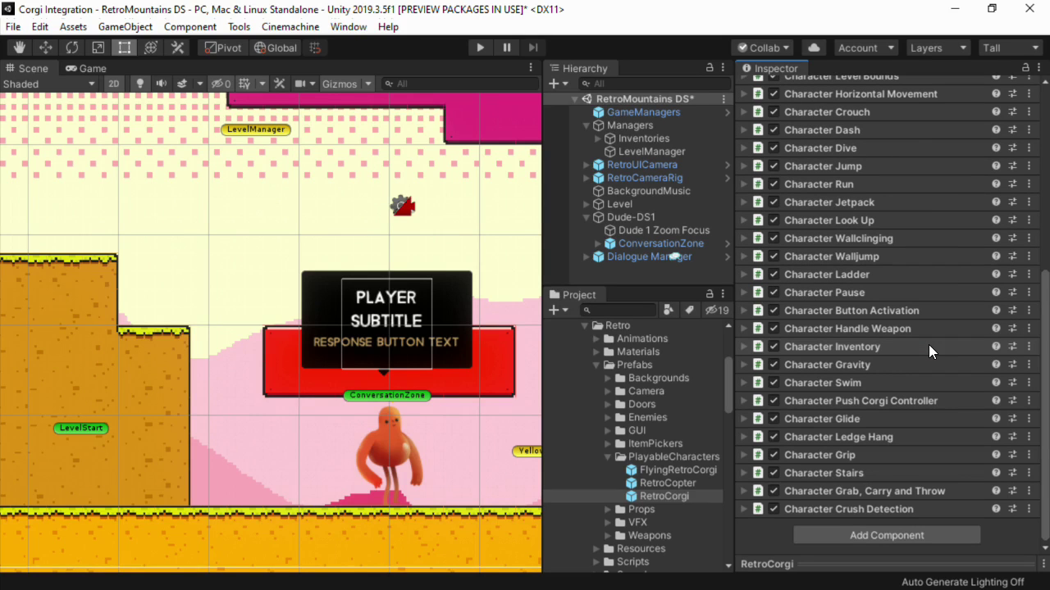
Step: Give RetroCorgi a Dialogue System Events component with one empty On Conversation Start entry
click(856, 537)
text(dialogu)
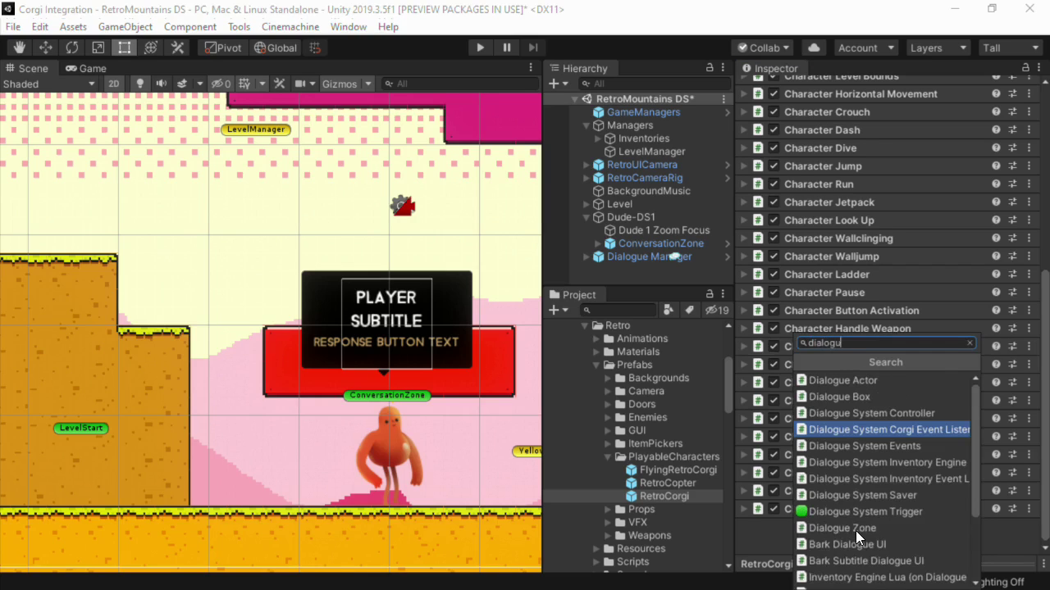
text(esystemevent)
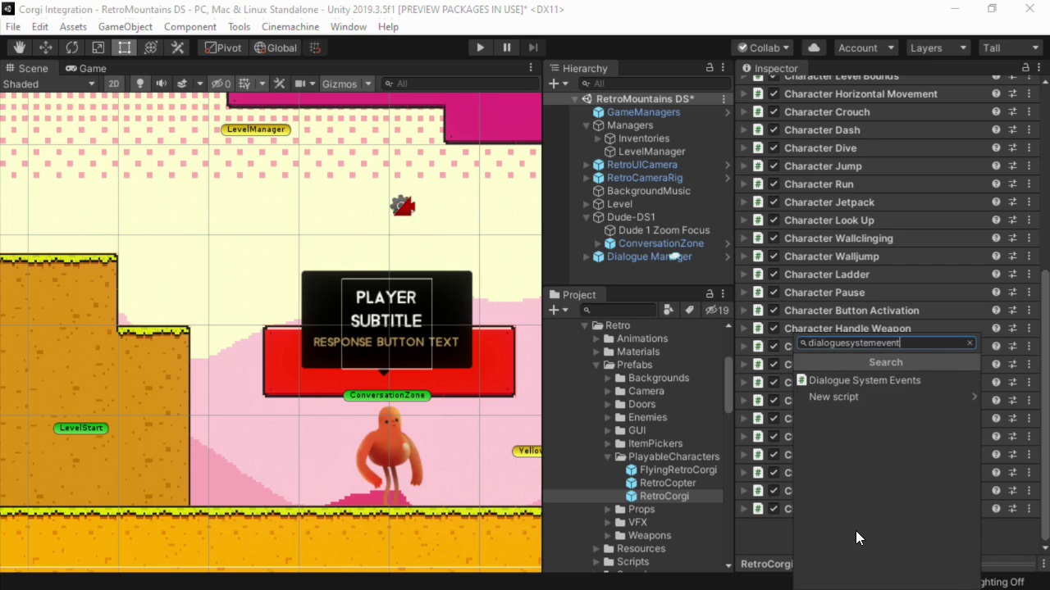
click(859, 381)
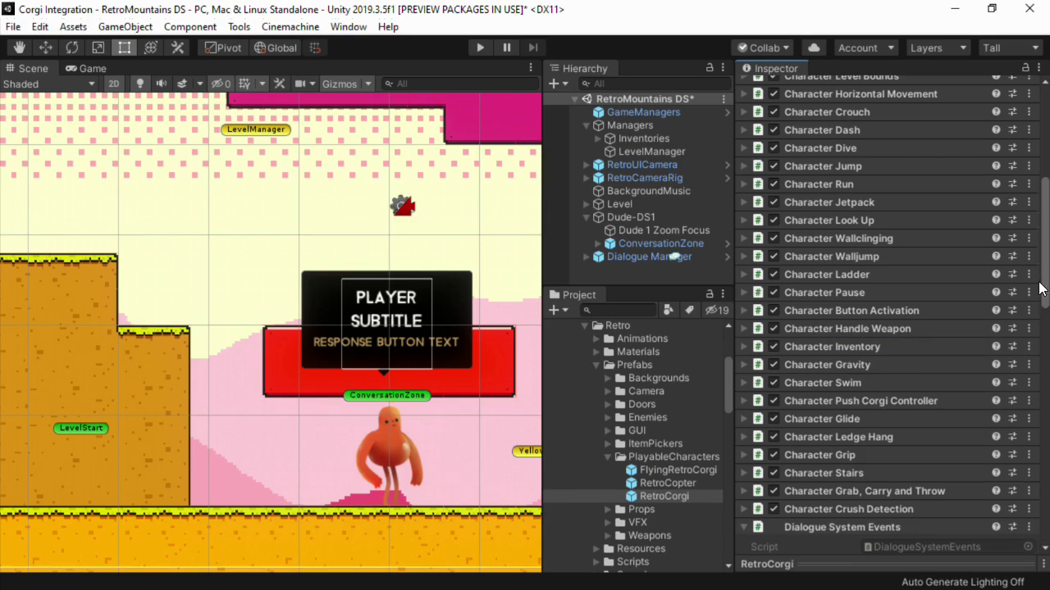
drag(1040, 289, 1048, 377)
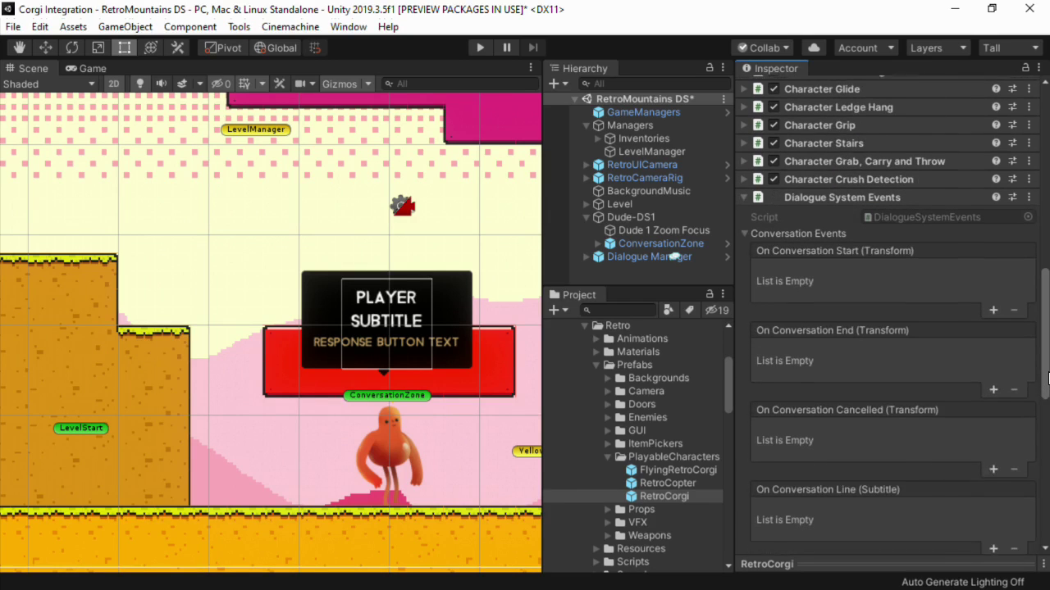
click(994, 308)
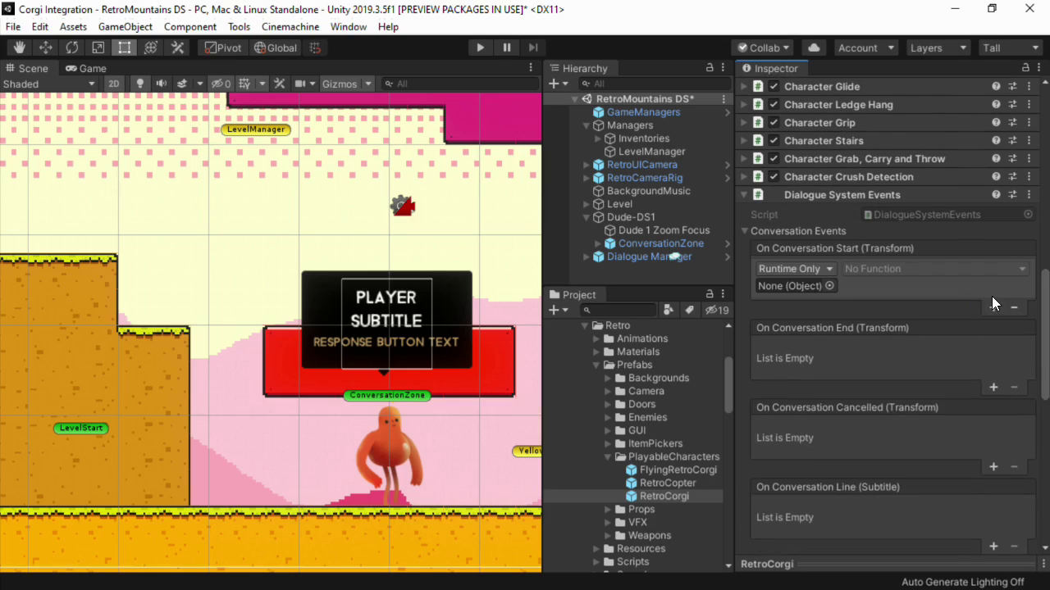
click(656, 497)
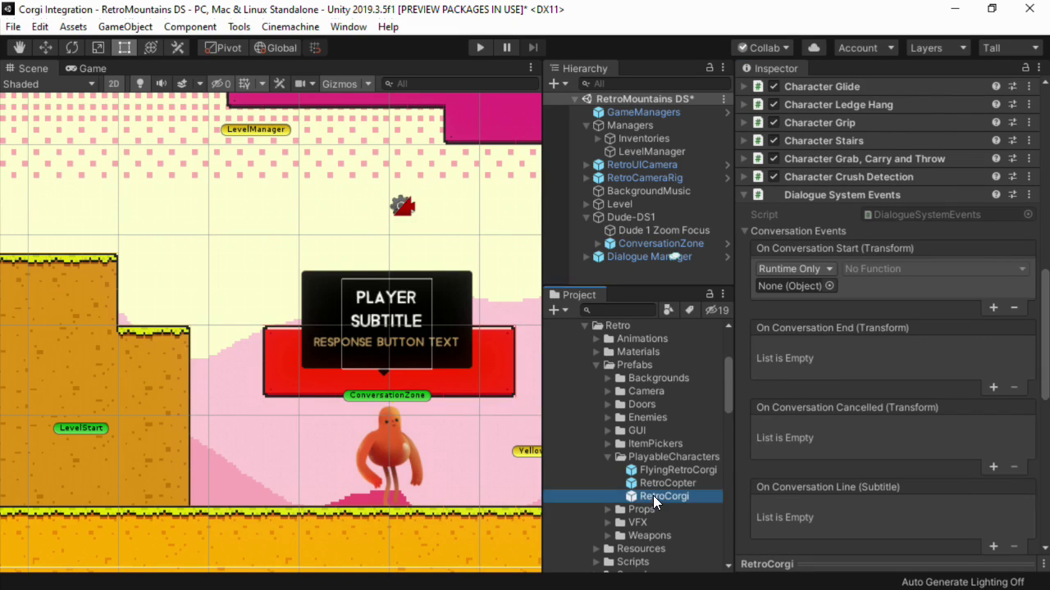
Step: In Prefab Mode, make On Conversation Start call MMFeedbacks.StopFeedbacks() on WalkFeedbacks
double_click(632, 495)
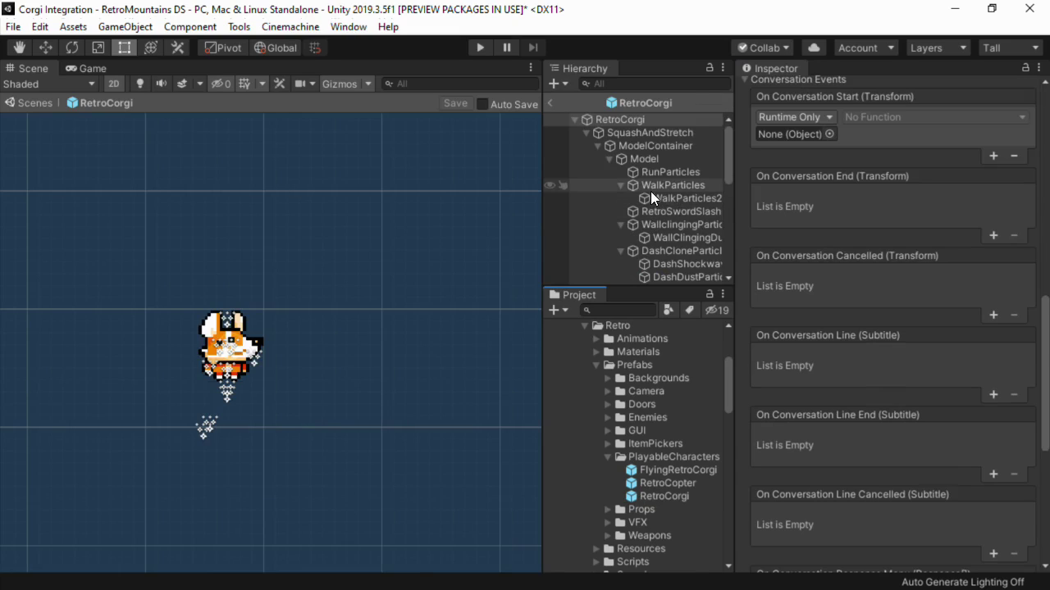
click(586, 133)
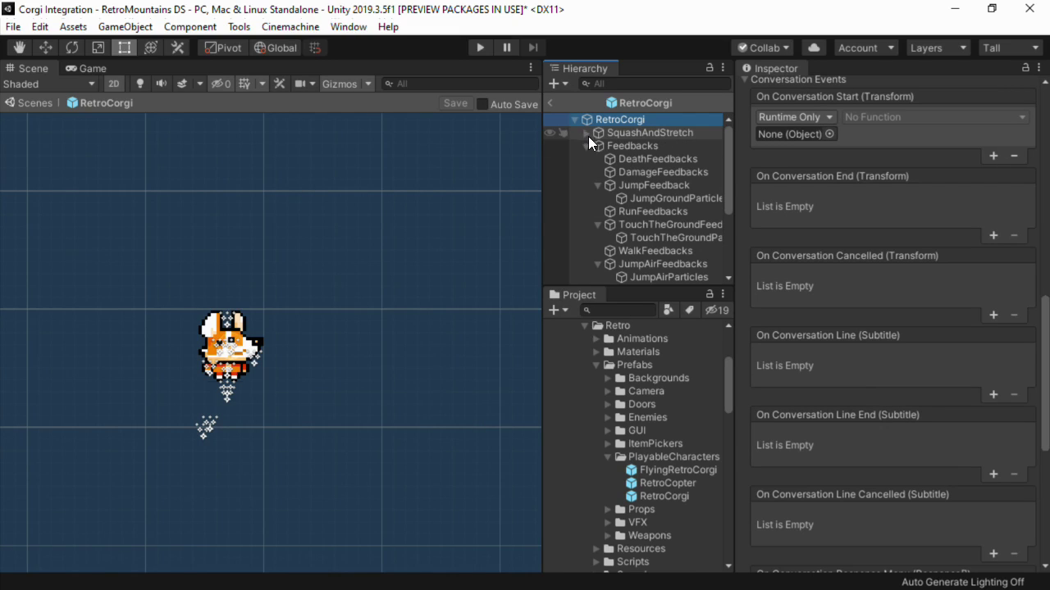
click(789, 133)
drag(789, 134, 791, 135)
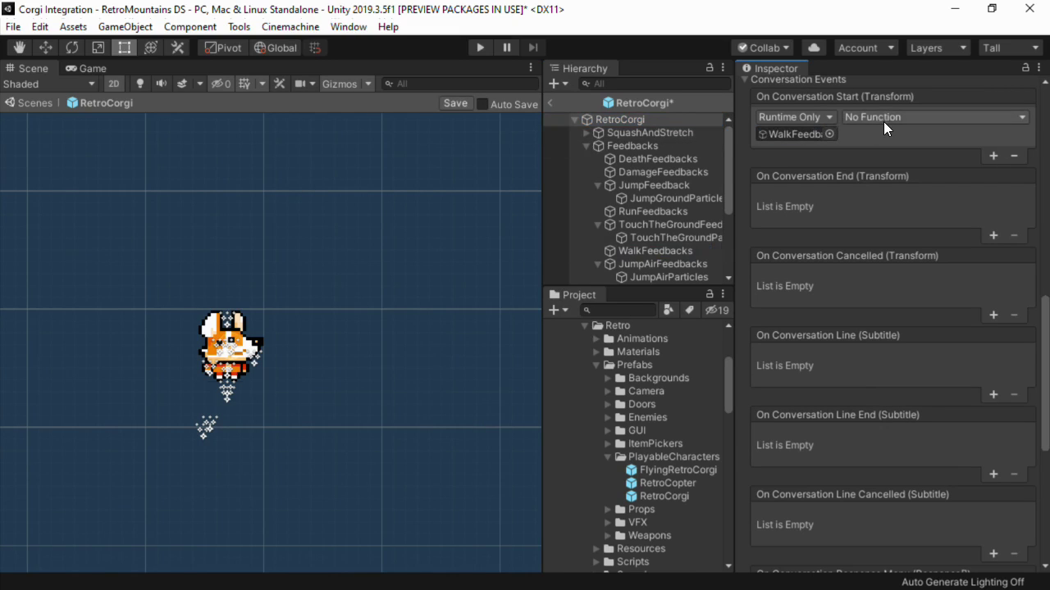
click(884, 119)
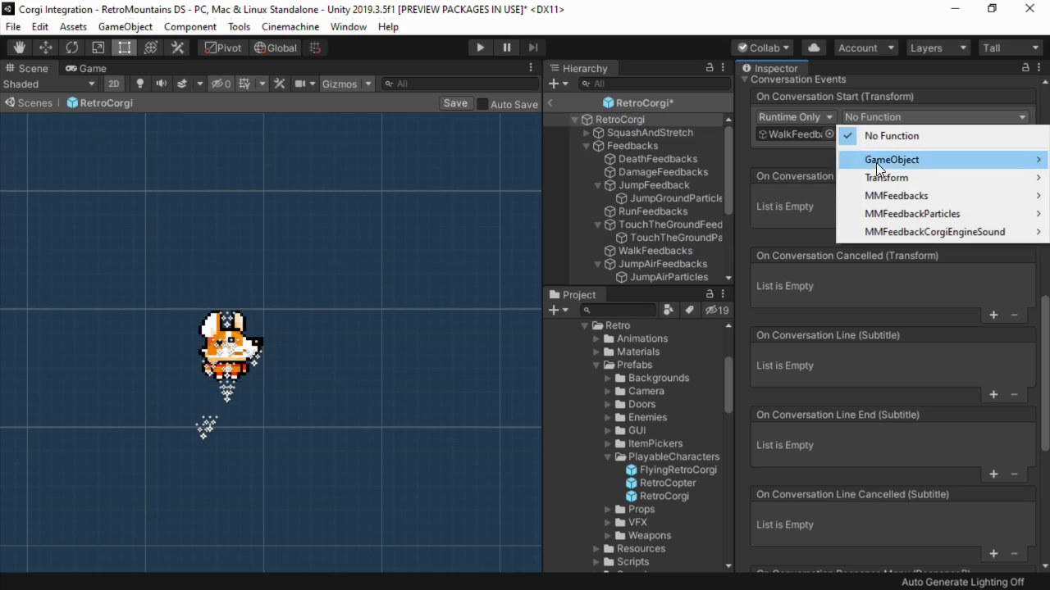
mouse_move(882, 197)
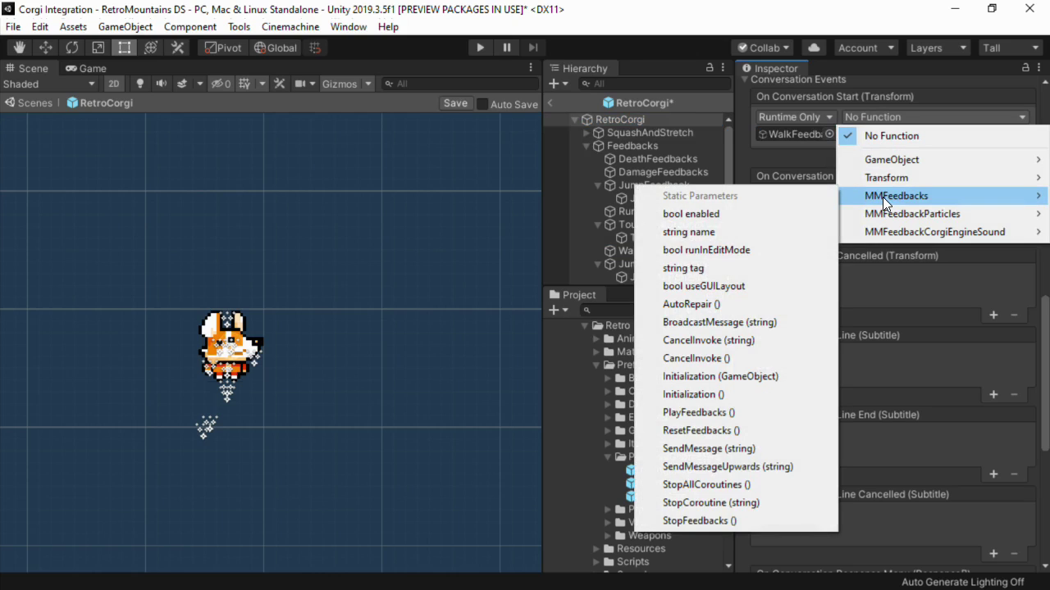
click(722, 524)
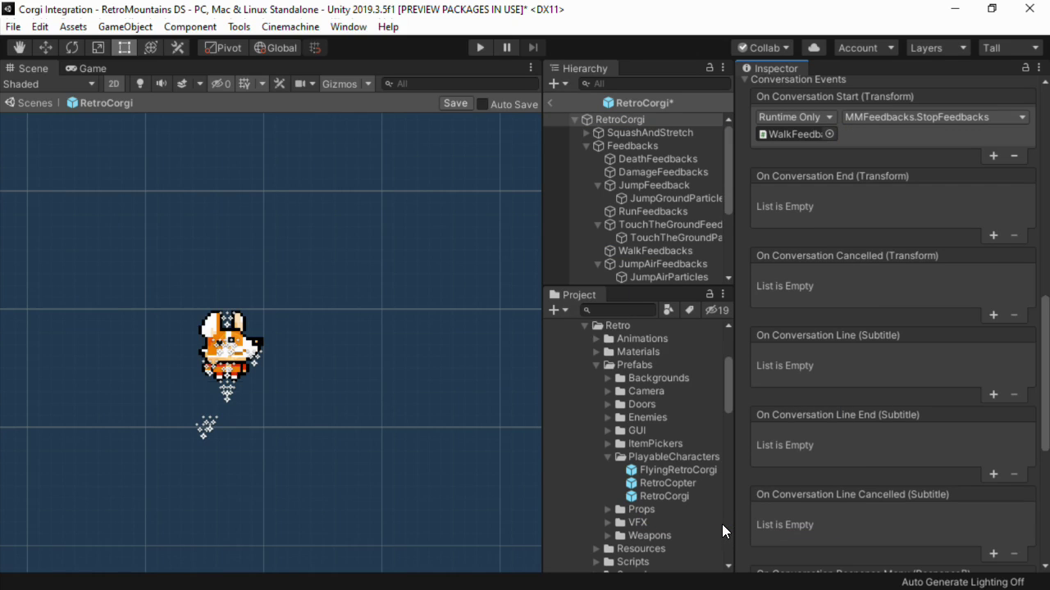
Step: Exit Prefab Mode saving the RetroCorgi prefab, then play the scene
click(551, 104)
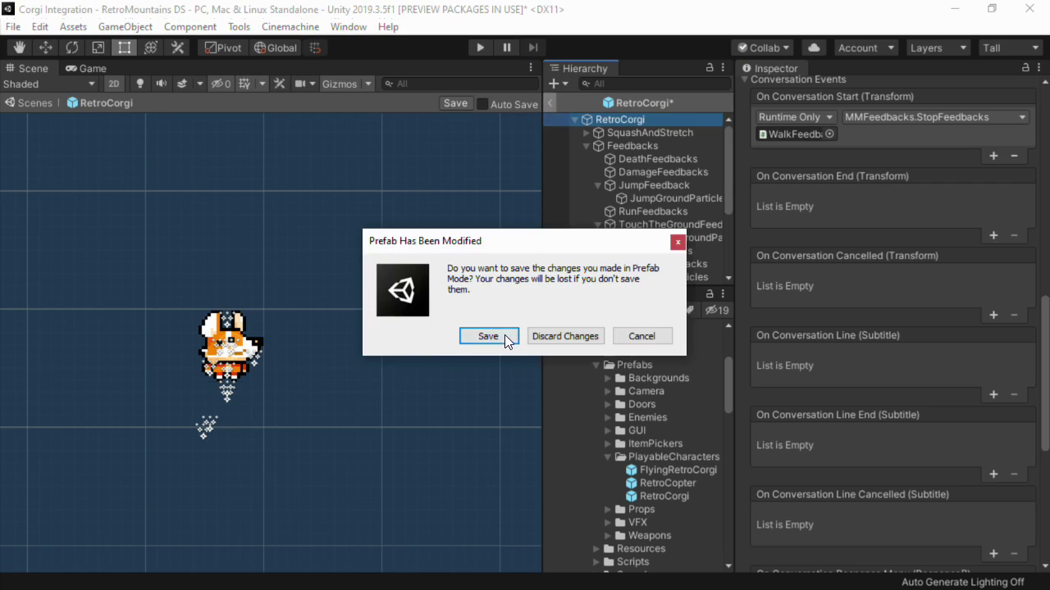
click(504, 336)
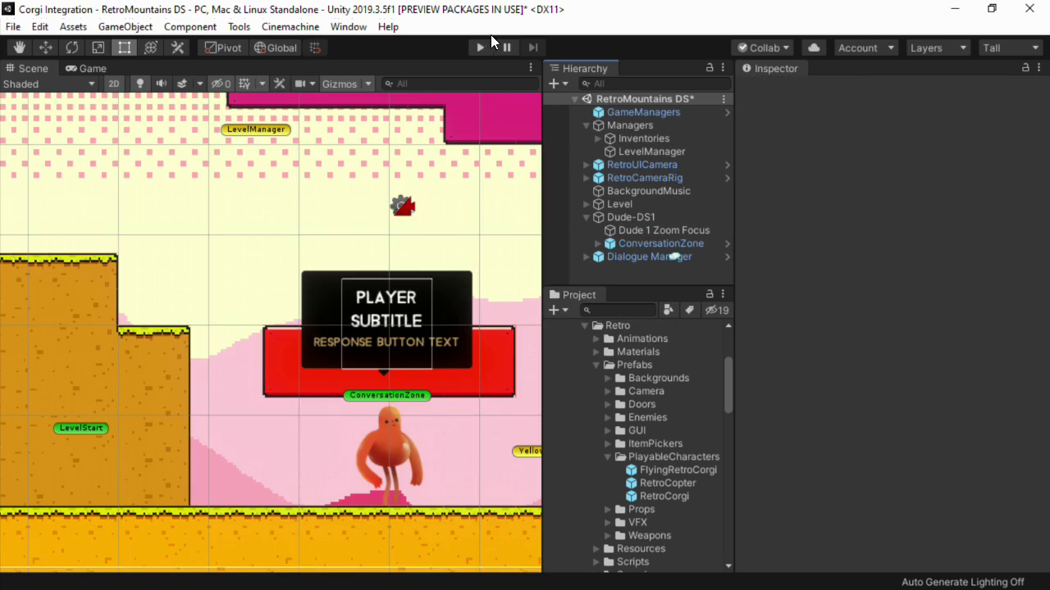
click(480, 50)
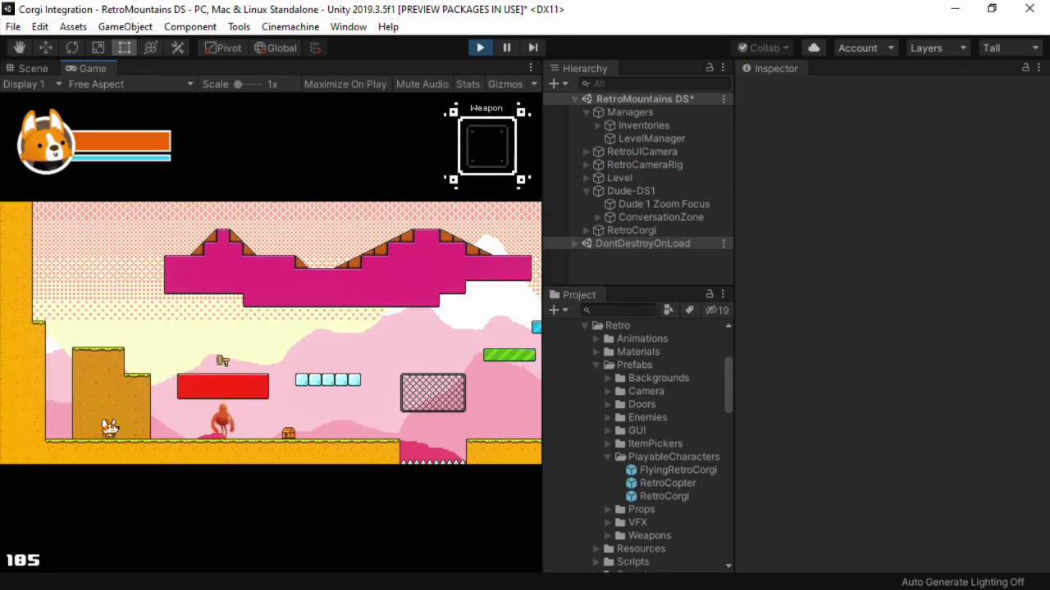
Step: Walk the corgi right to the NPC, choose a reply, and end the conversation
key(Right)
key(Right)
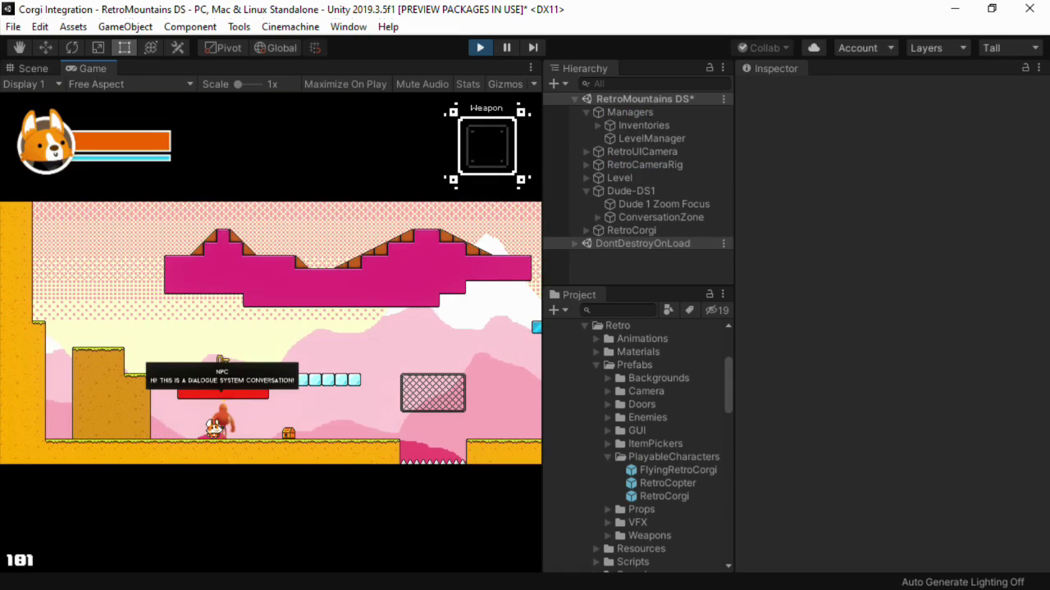
key(Down)
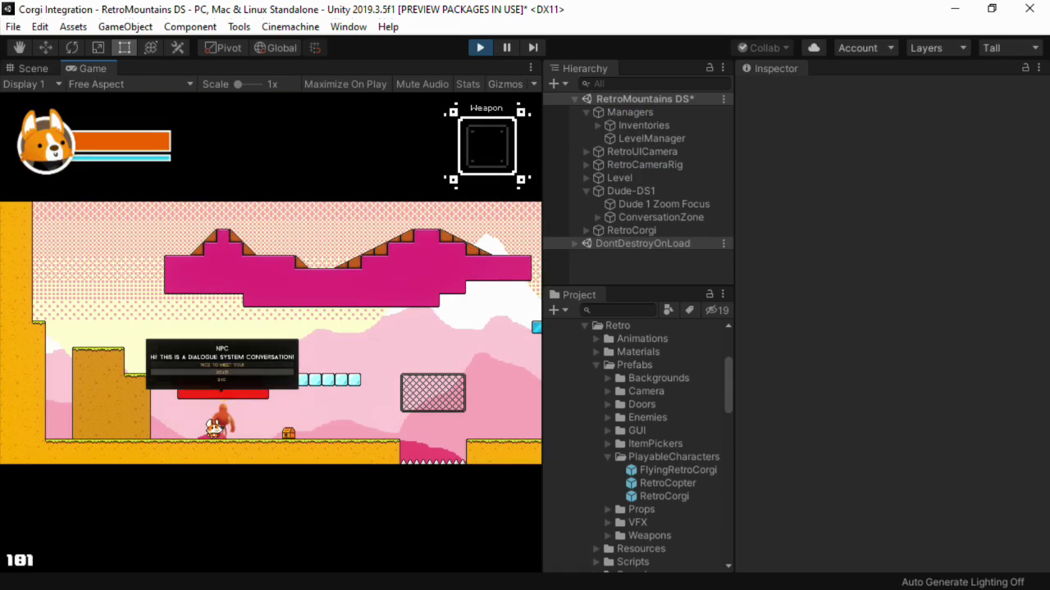
key(Down)
key(Return)
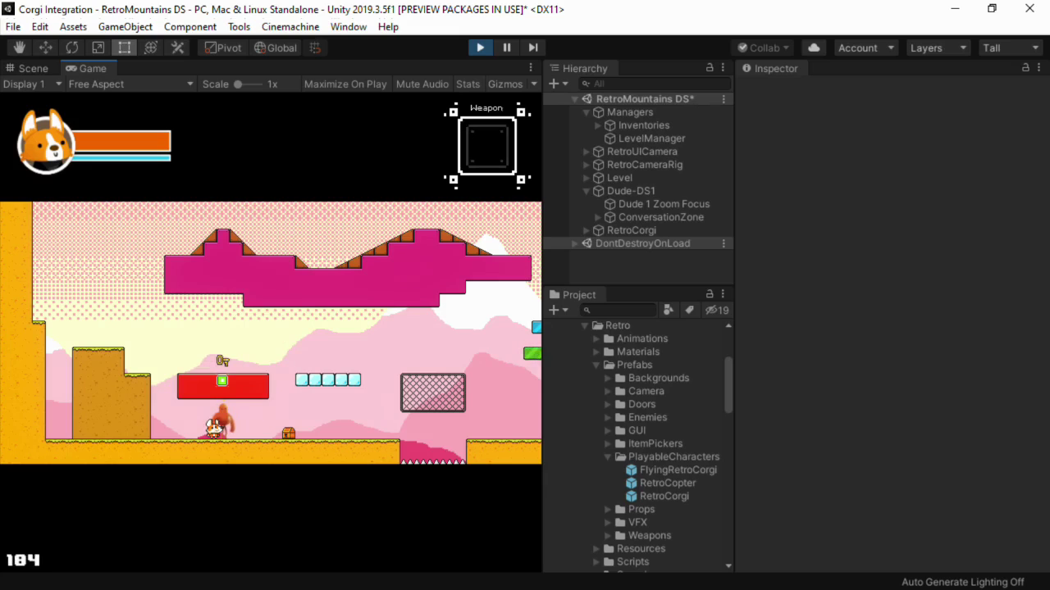